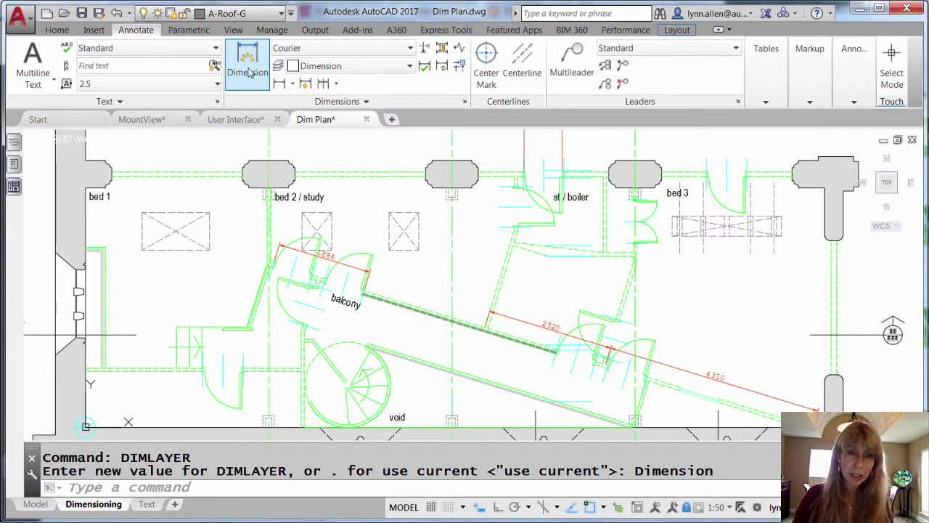
# Step: Start the DIM tool and dimension the slanted balcony wall at 1280
pyautogui.click(249, 73)
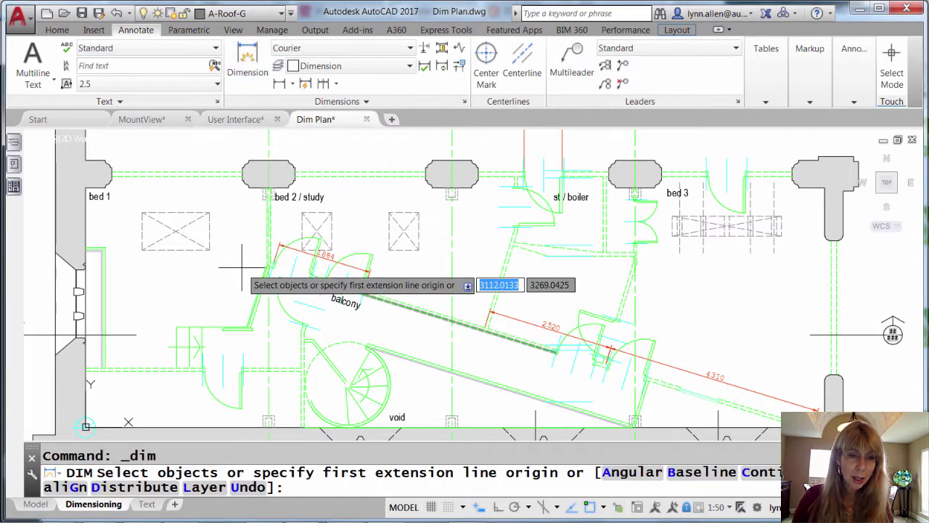
pyautogui.press('Return')
pyautogui.click(259, 288)
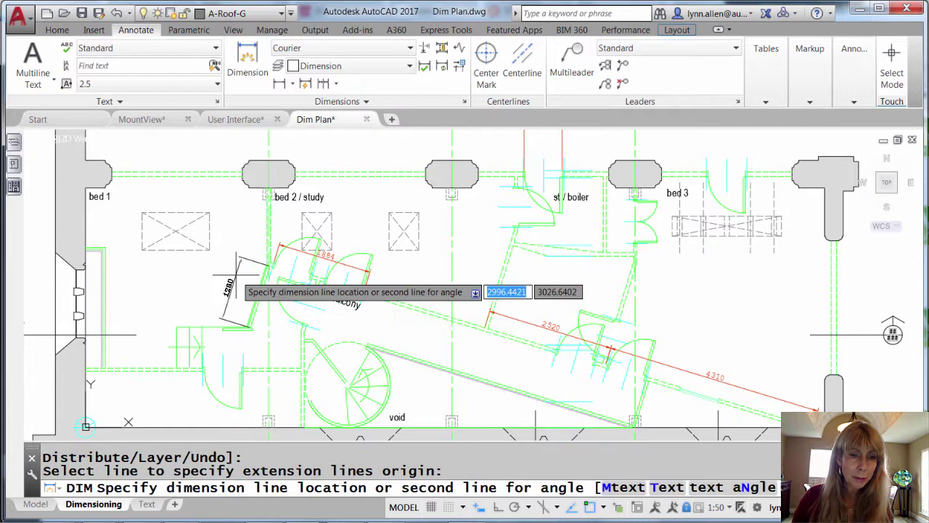
pyautogui.click(233, 274)
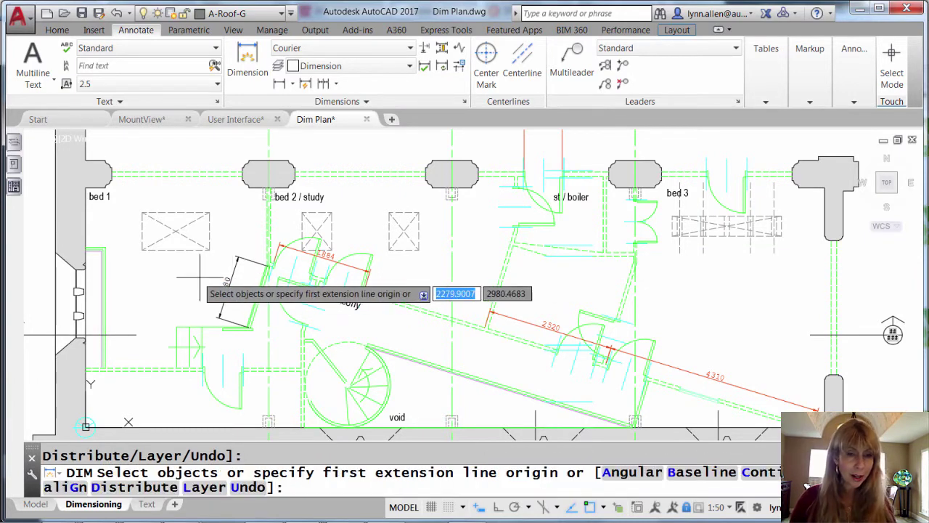
# Step: With object snap off, dimension the rectangle's bottom edge at 1340 and the left wall at 2387
pyautogui.press('F3')
pyautogui.press('Return')
pyautogui.click(178, 249)
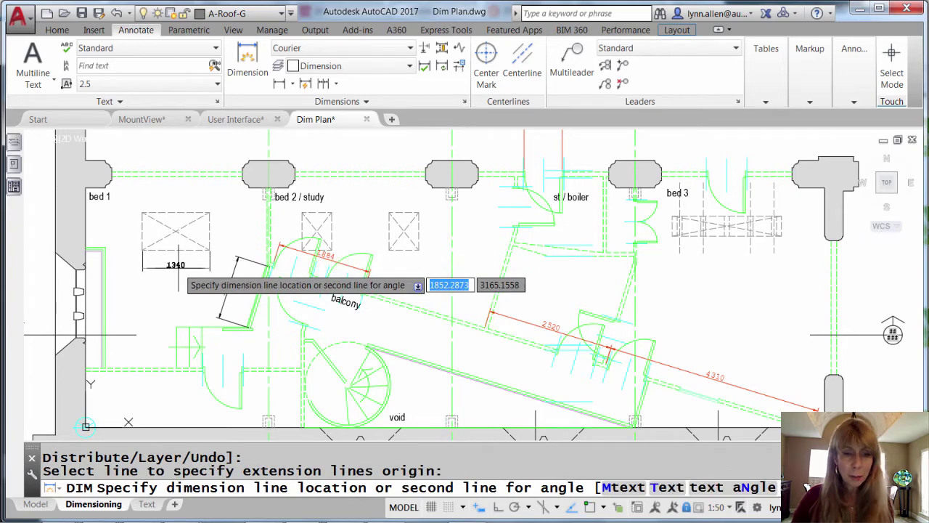
pyautogui.click(168, 266)
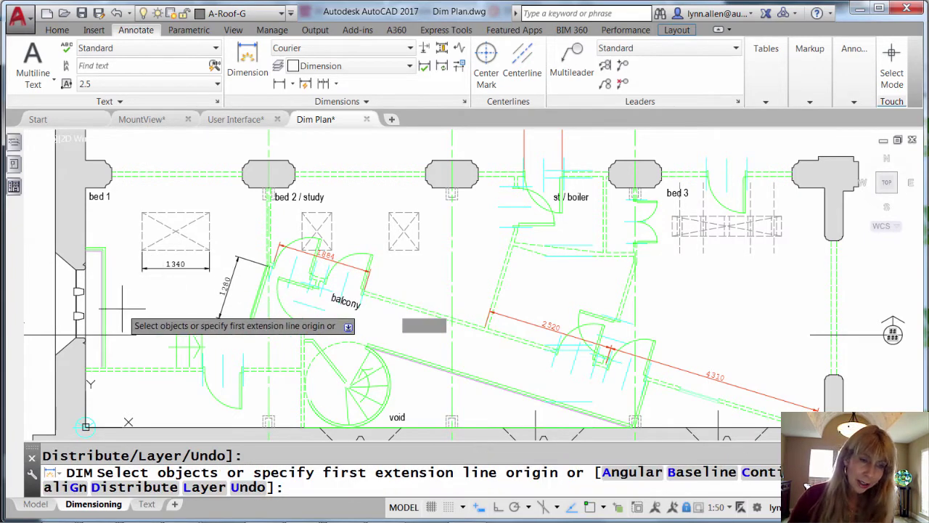
pyautogui.press('Return')
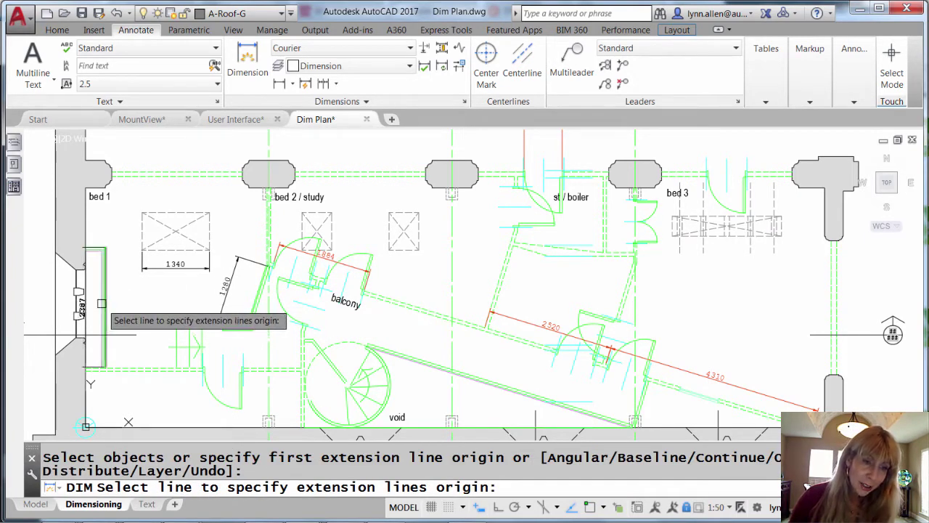
pyautogui.click(101, 305)
pyautogui.click(125, 312)
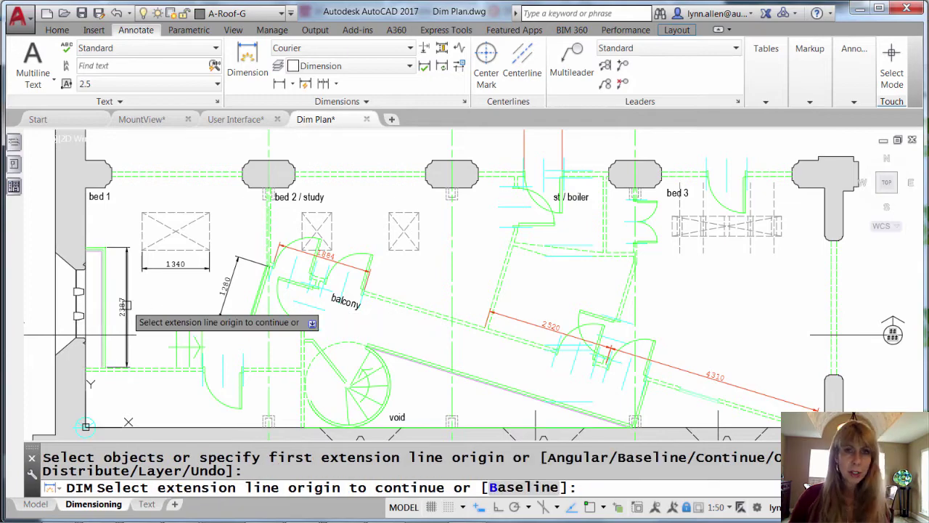
# Step: Place a Ø1700 diameter dimension above the spiral stair circle
pyautogui.scroll(1, 440, 334)
pyautogui.scroll(1, 436, 332)
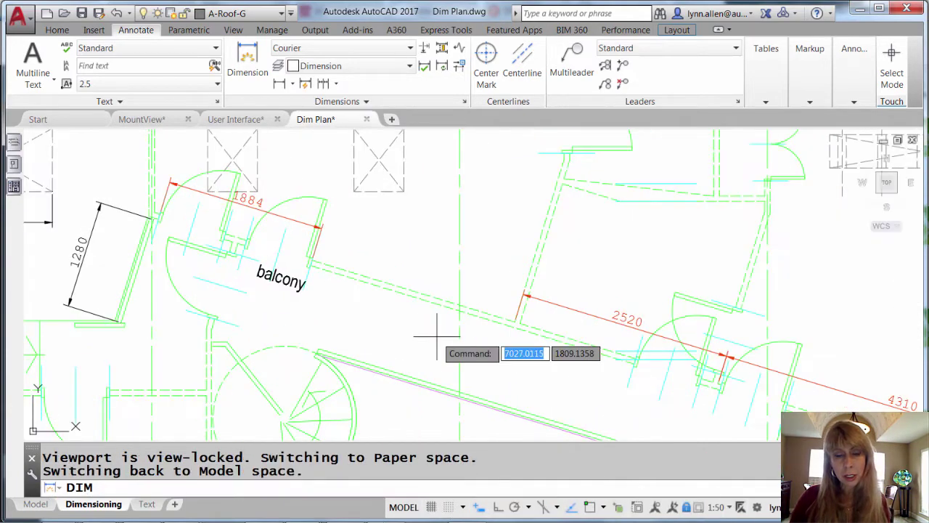
pyautogui.moveTo(435, 331); pyautogui.dragTo(409, 197, button='middle')
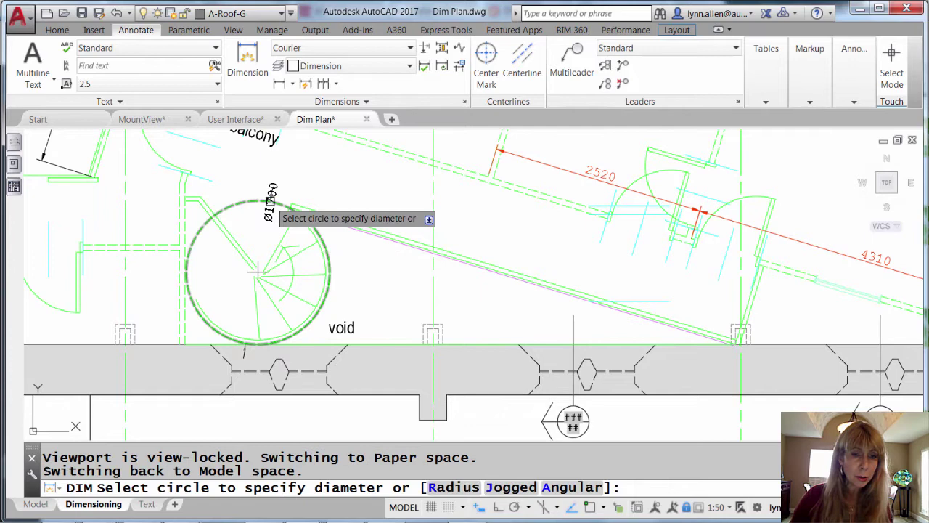
pyautogui.click(258, 272)
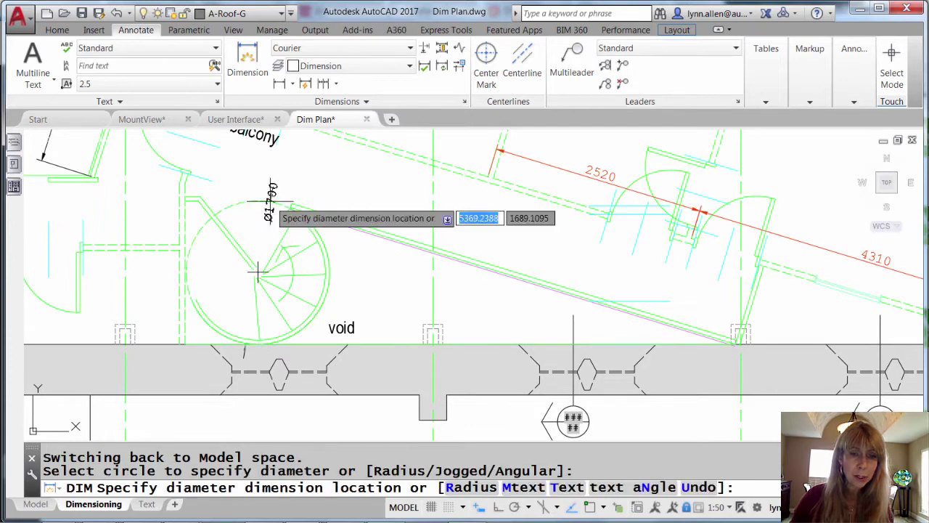
pyautogui.click(324, 171)
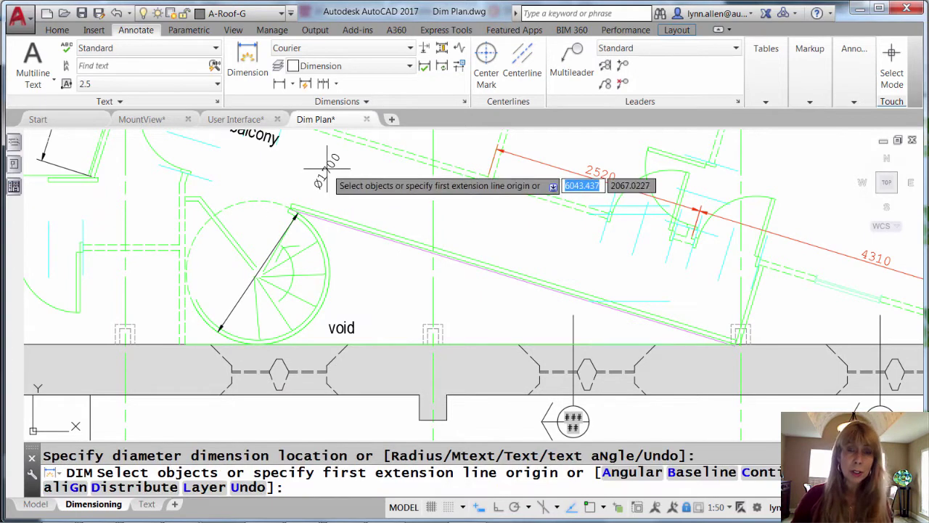
# Step: Add an R850 radius dimension to the same stair circle
pyautogui.click(329, 258)
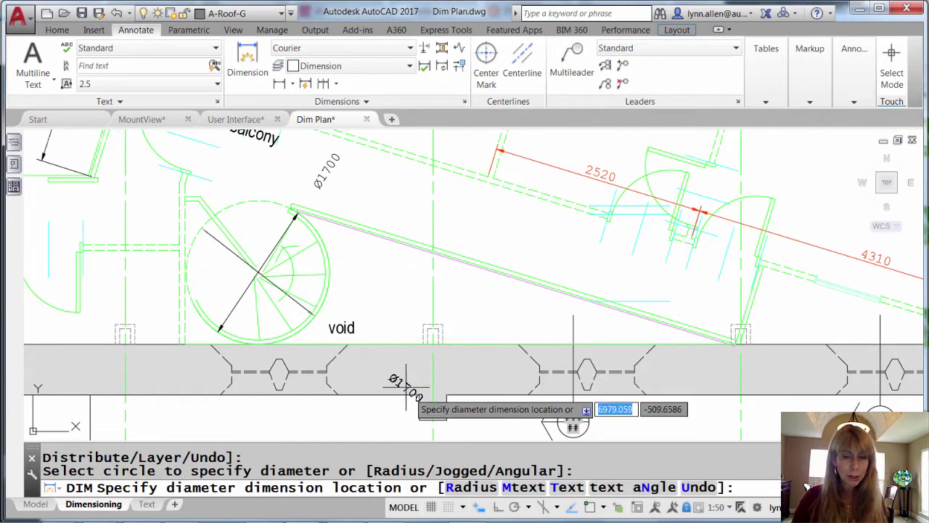
pyautogui.click(472, 488)
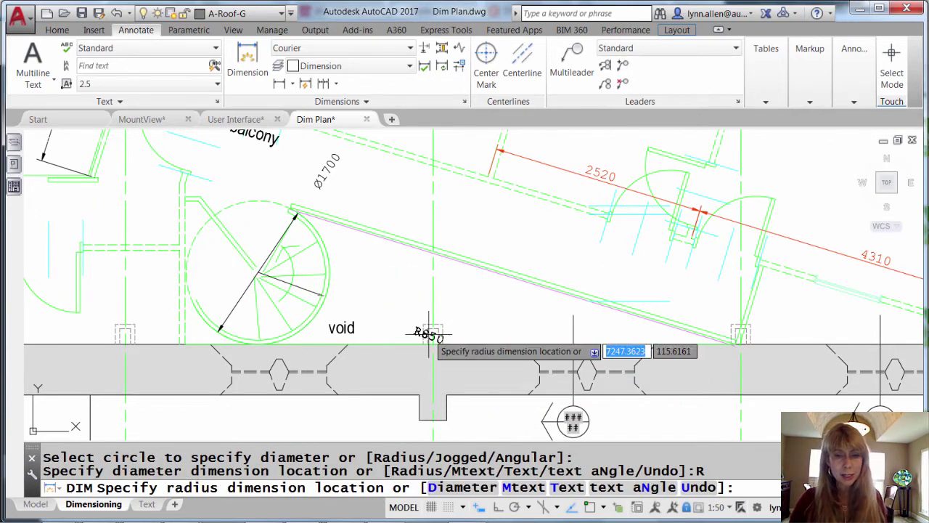
pyautogui.click(362, 265)
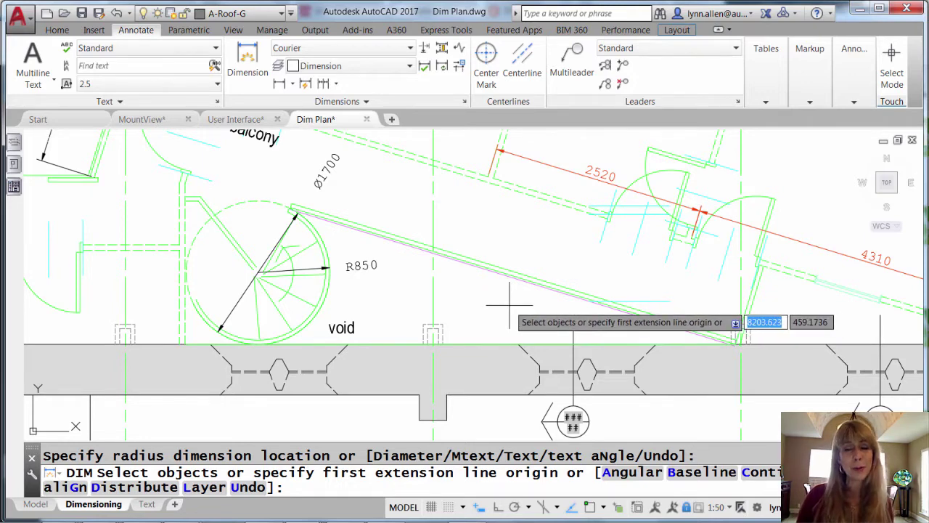
# Step: Dimension the 17° angle between the slanted wall and the horizontal wall beside the void
pyautogui.click(508, 274)
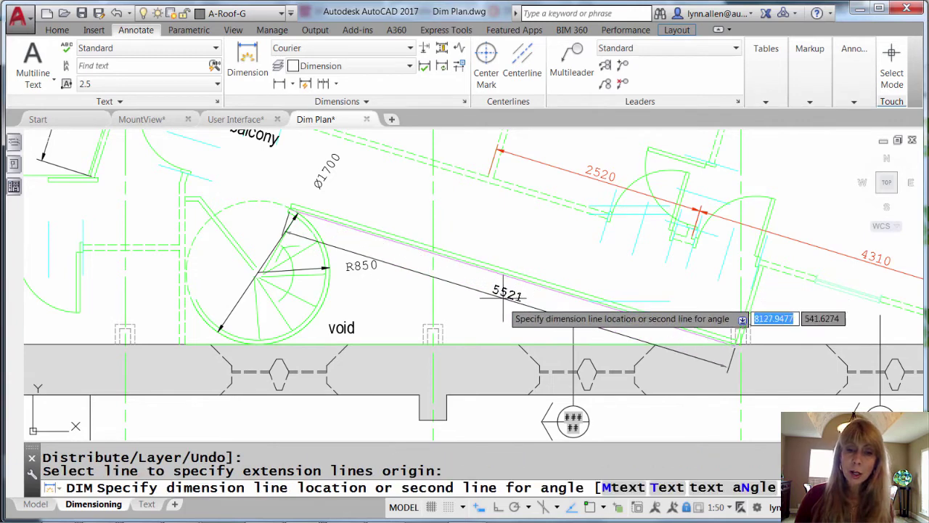
pyautogui.click(500, 343)
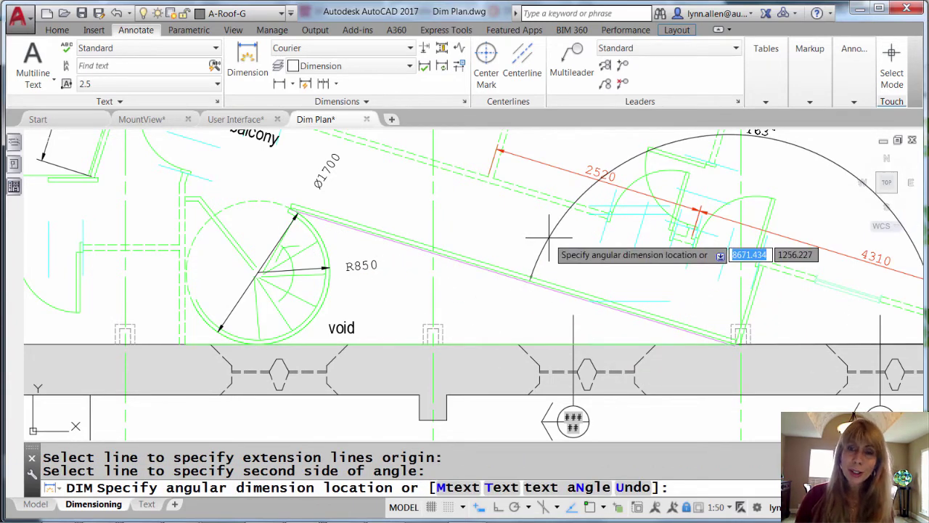
pyautogui.click(479, 297)
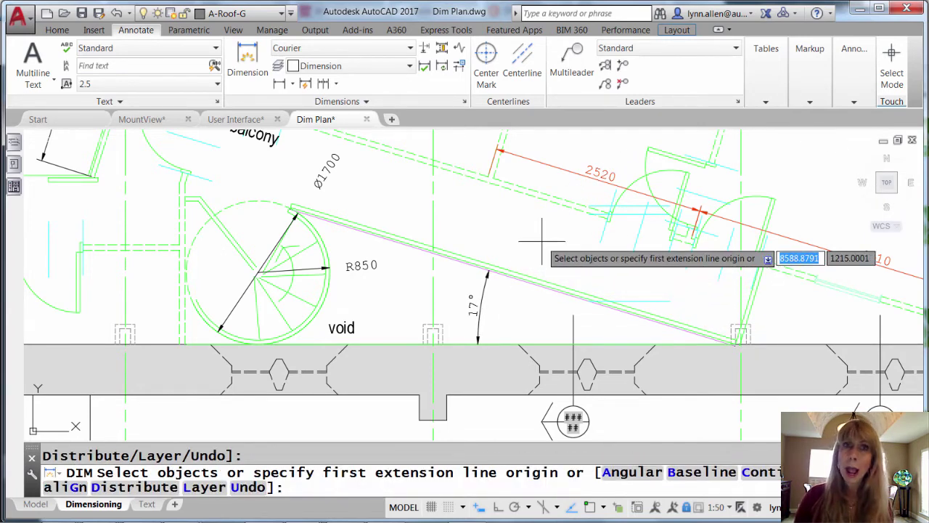
pyautogui.moveTo(540, 242); pyautogui.dragTo(196, 247, button='middle')
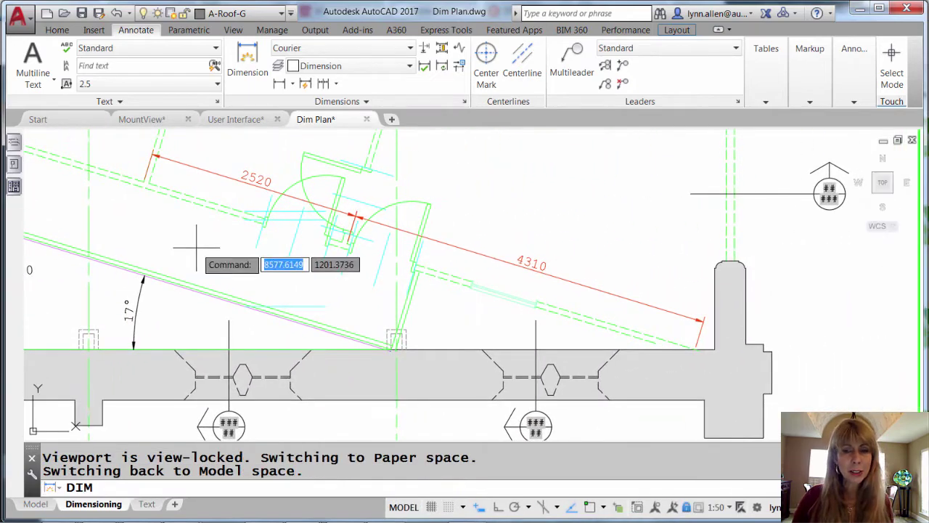
# Step: Place an aligned 786 dimension on the short slanted wall, moving it clear of the 4310 dimension
pyautogui.press('Return')
pyautogui.click(505, 296)
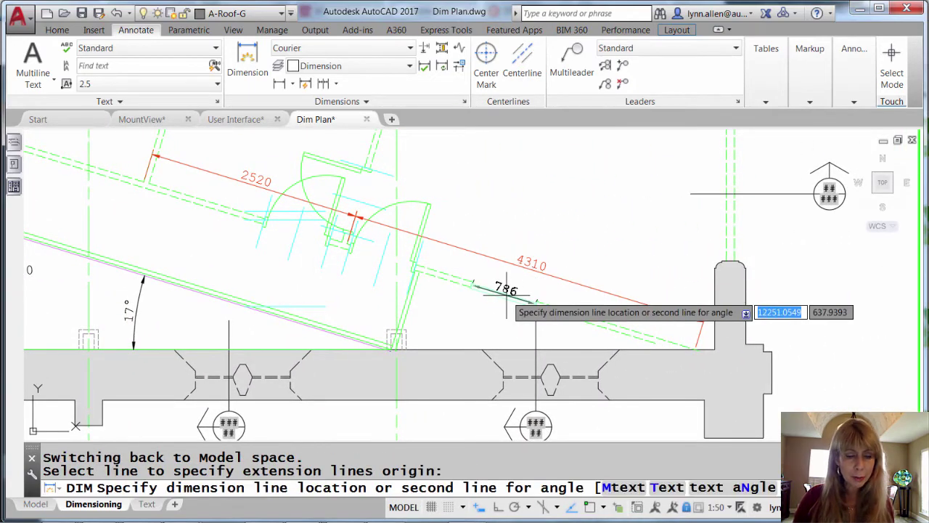
pyautogui.press('F3')
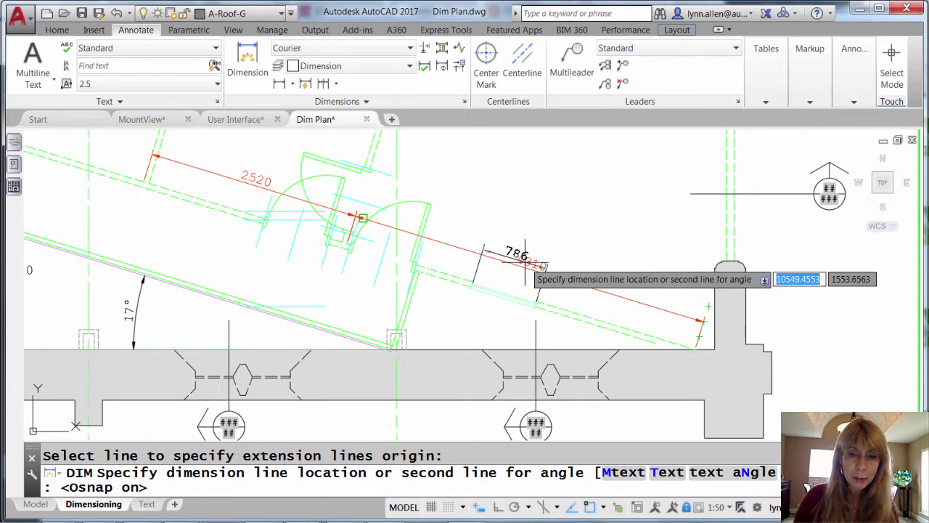
pyautogui.click(521, 269)
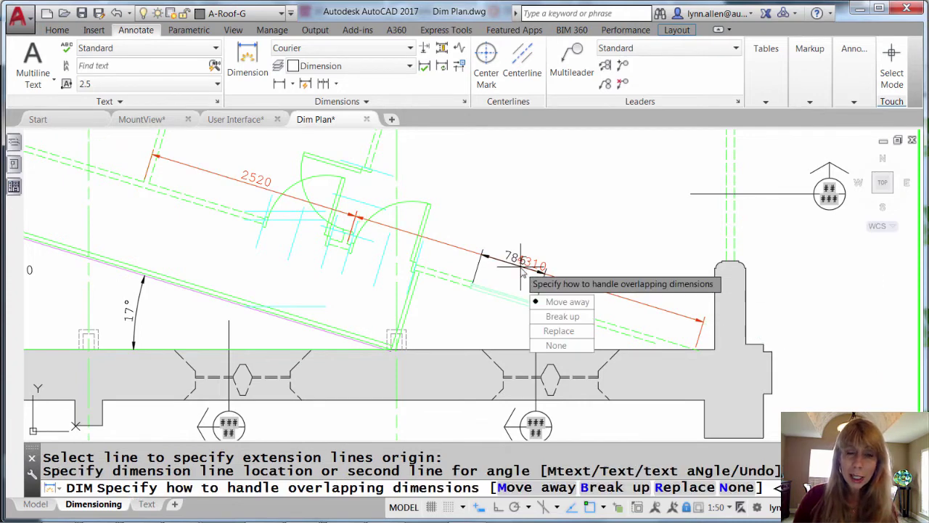
pyautogui.click(571, 301)
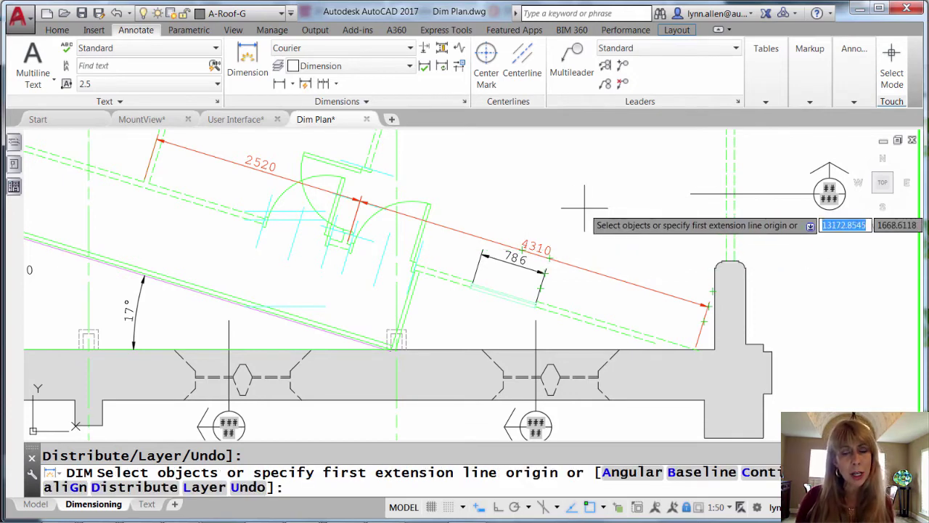
# Step: Dimension the dashed line at the right wall end, breaking 4310 into 2358 and 1953
pyautogui.press('F3')
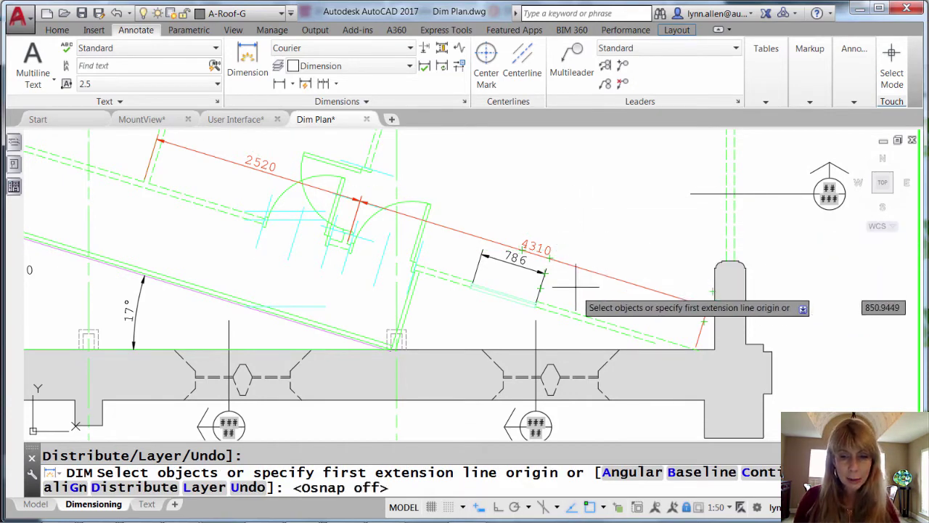
pyautogui.click(586, 314)
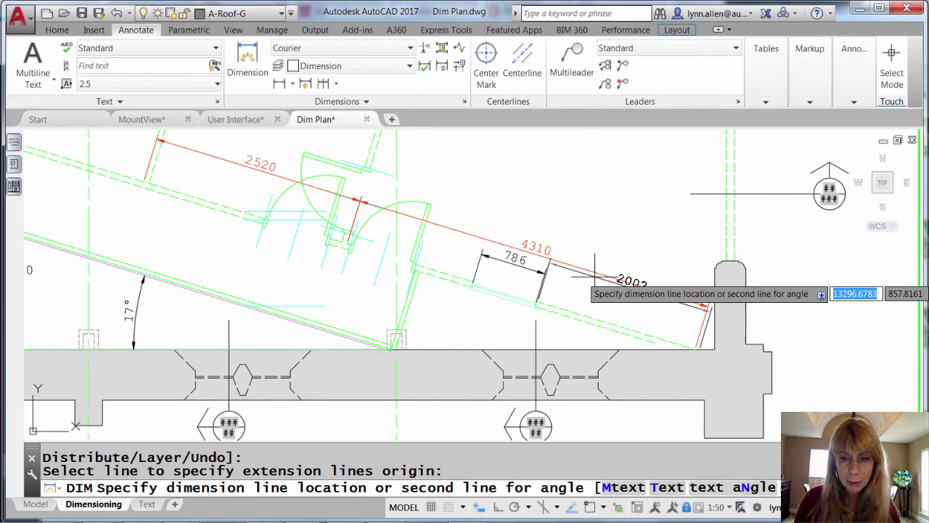
pyautogui.press('F3')
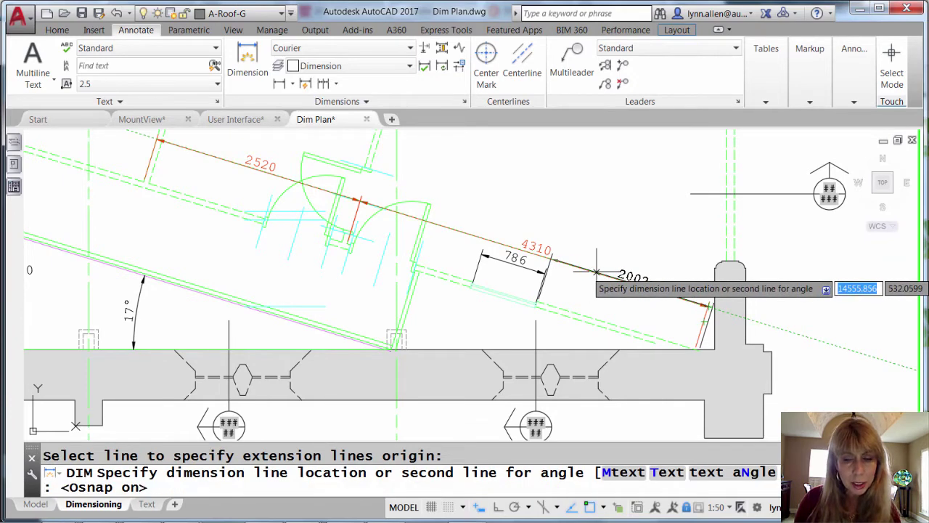
pyautogui.click(596, 271)
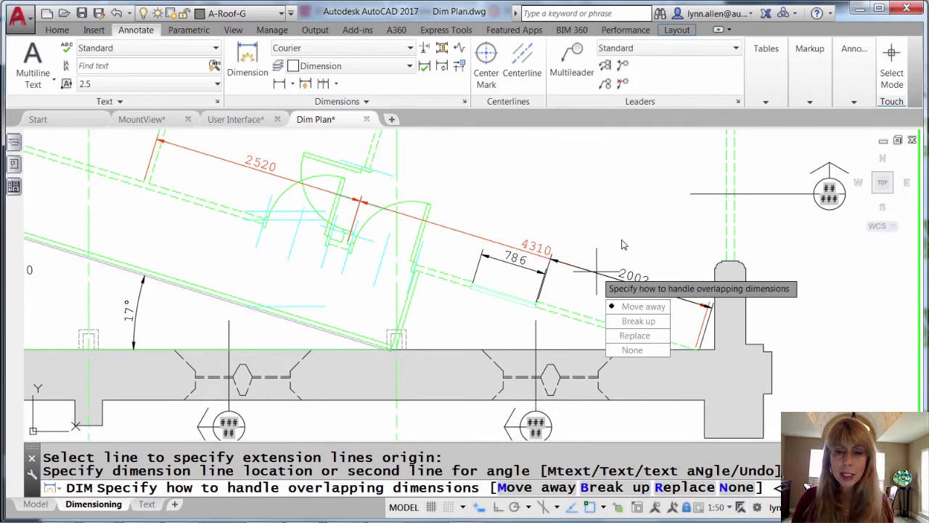
pyautogui.click(631, 322)
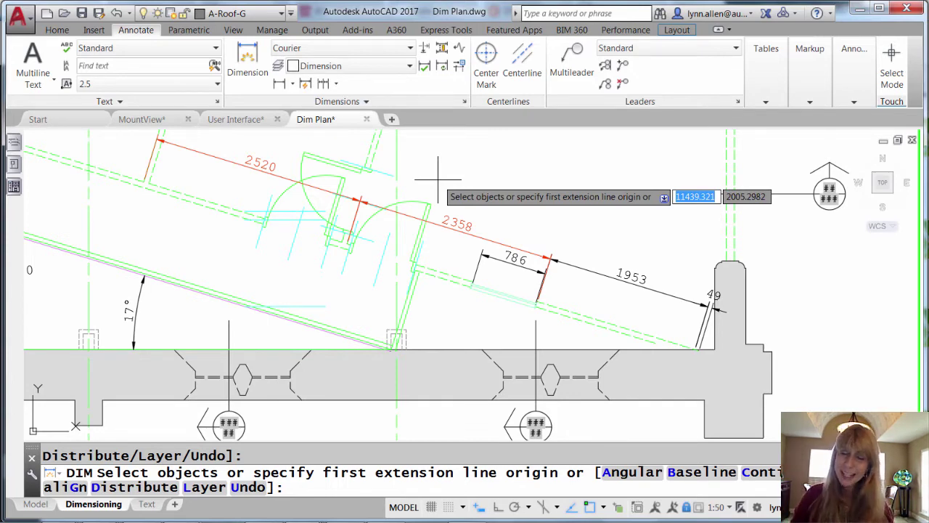
# Step: End DIM and select the 758 dimension above the st / boiler room
pyautogui.press('Escape')
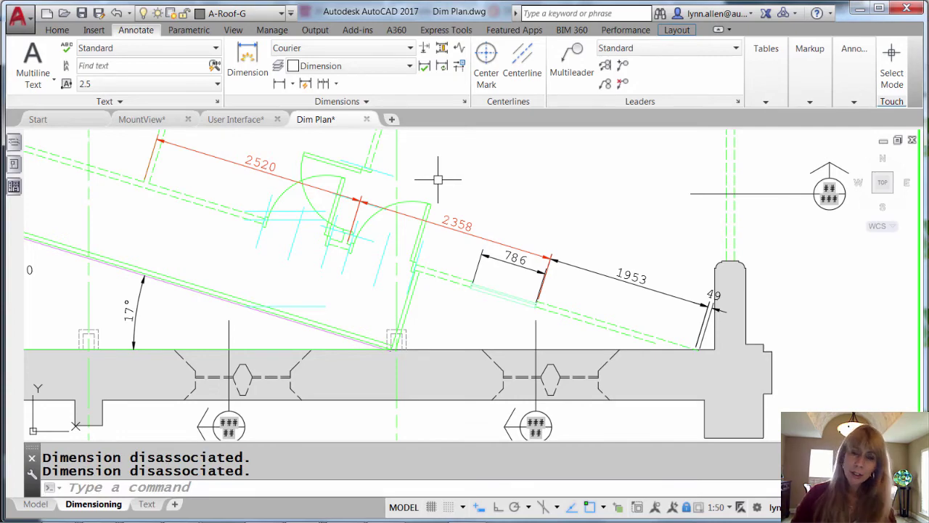
pyautogui.scroll(-6, 438, 180)
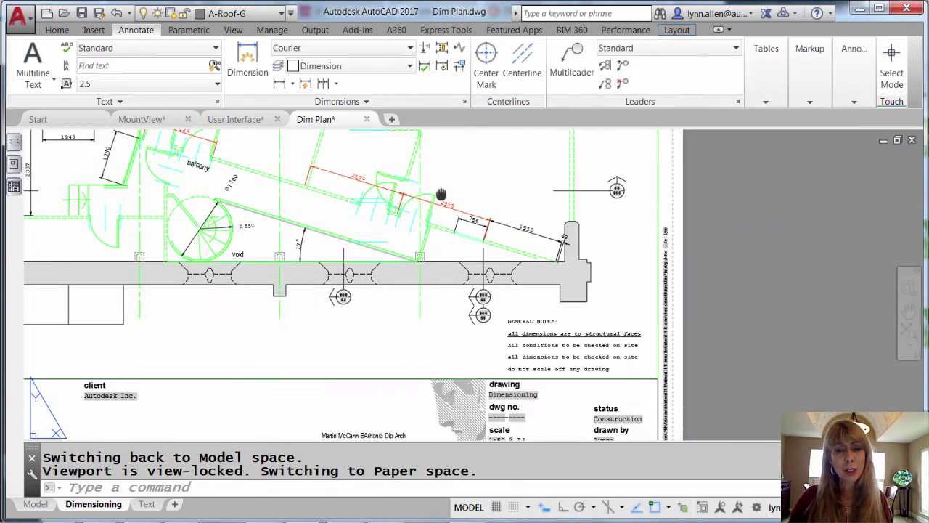
pyautogui.scroll(4, 546, 377)
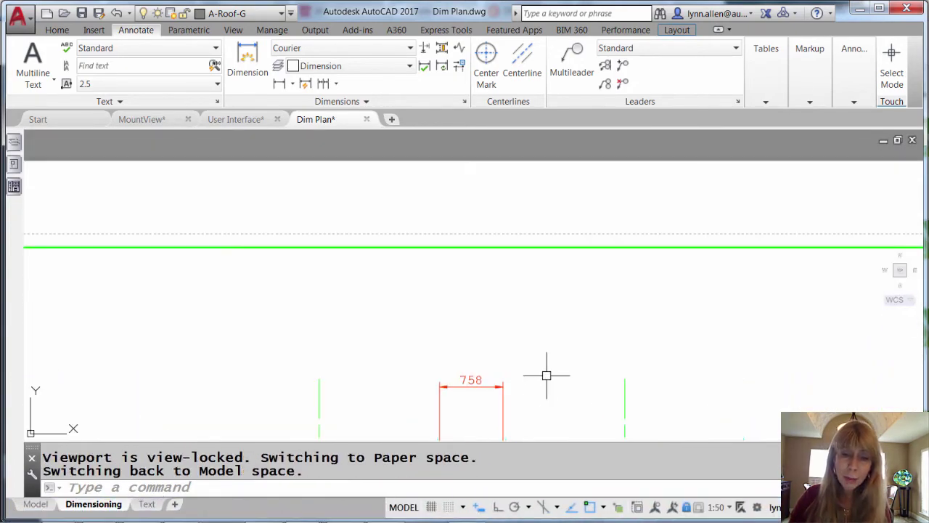
pyautogui.moveTo(546, 376); pyautogui.dragTo(552, 273, button='middle')
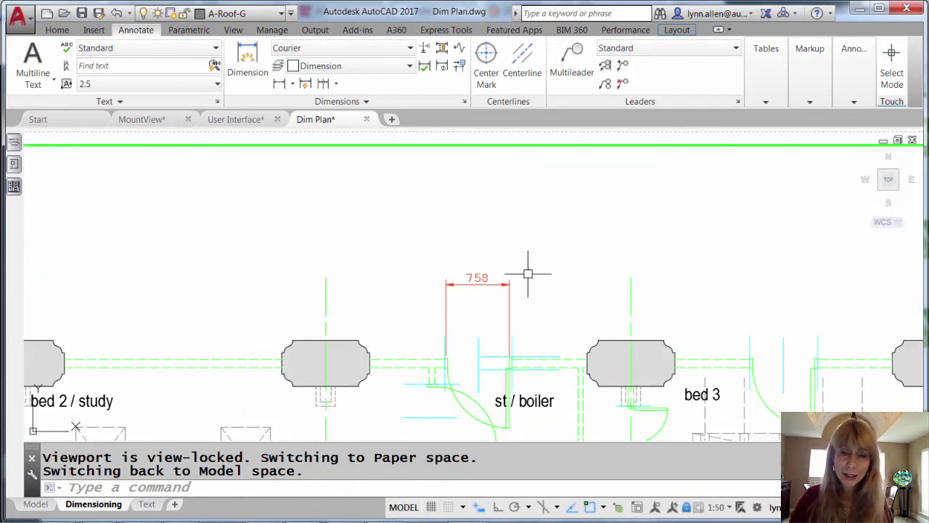
pyautogui.click(471, 277)
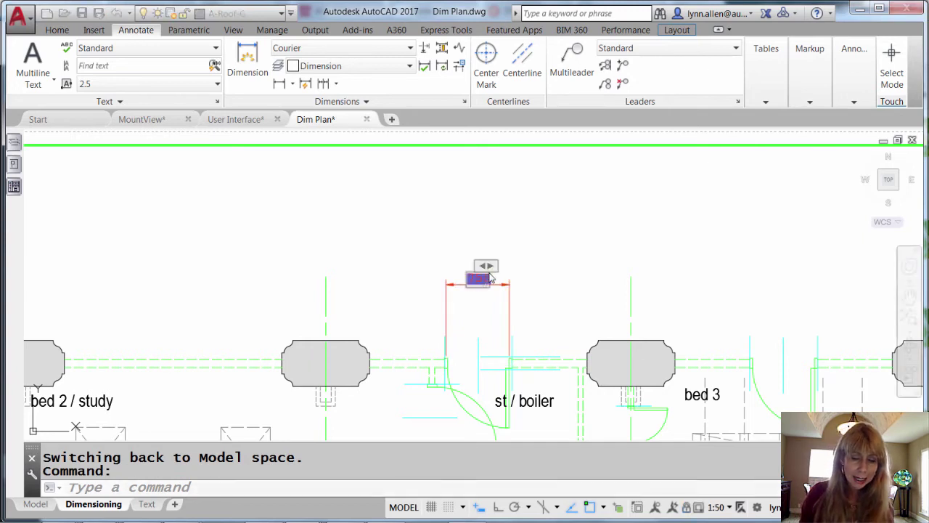
# Step: Change the 758 dimension text to 'AUGI Wishlist', narrowed to wrap onto two lines
pyautogui.write('AUGI W')
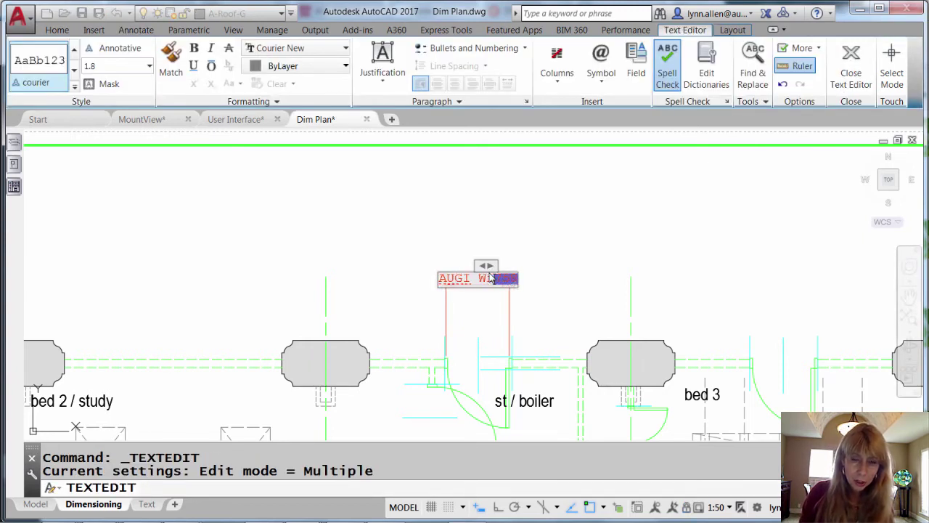
pyautogui.write('ishlist')
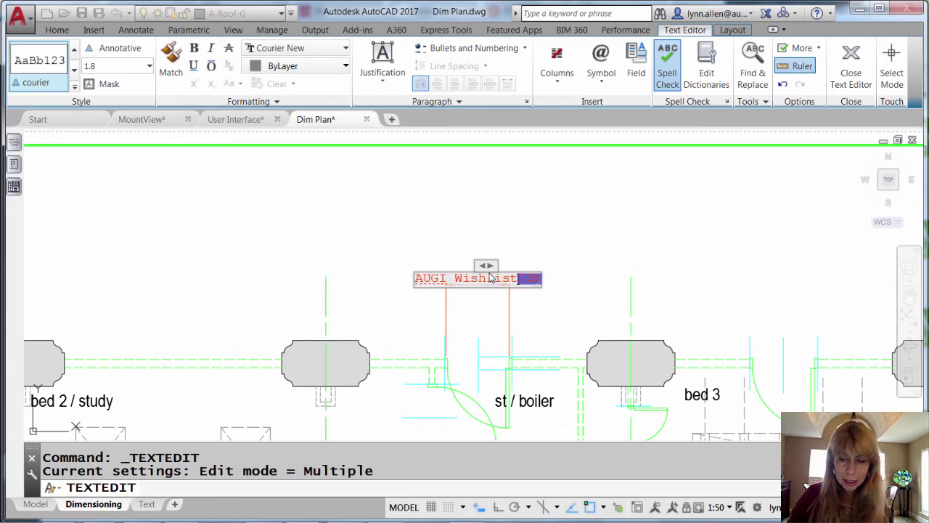
pyautogui.press('Delete')
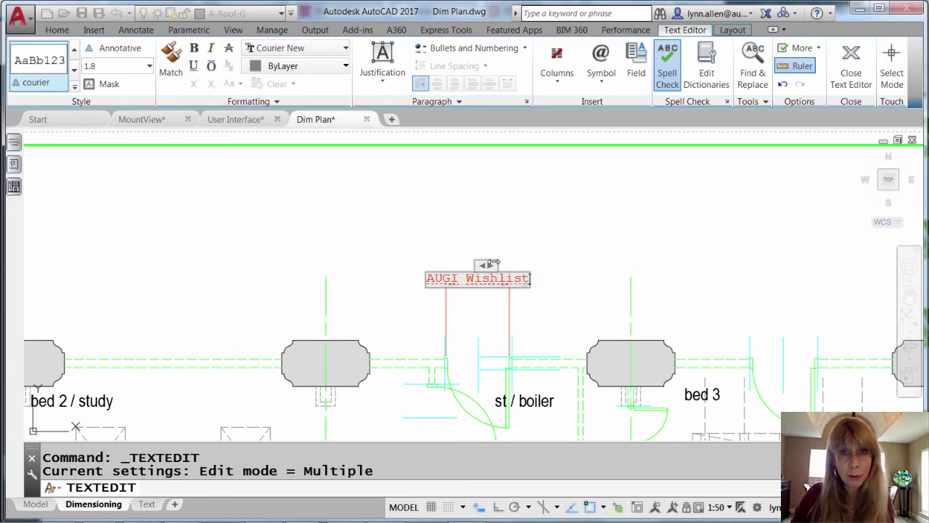
pyautogui.moveTo(487, 264); pyautogui.dragTo(550, 255)
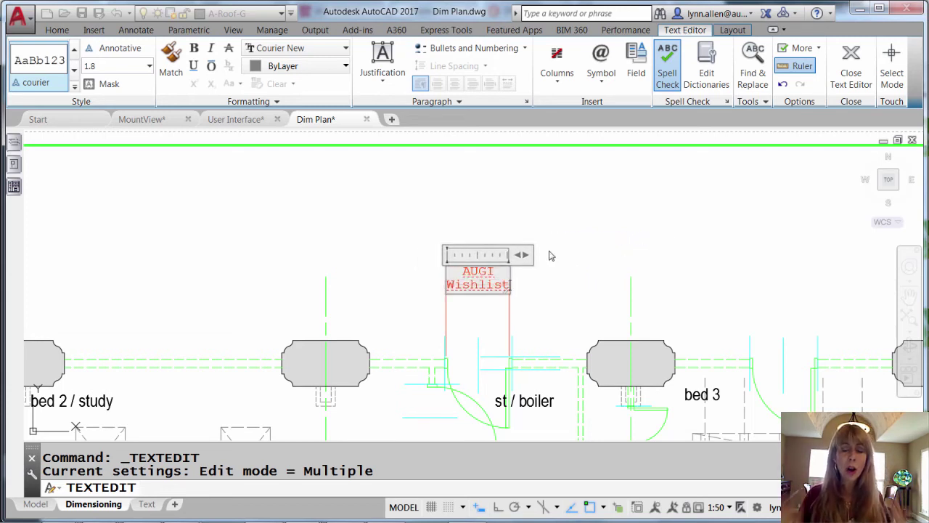
pyautogui.click(559, 204)
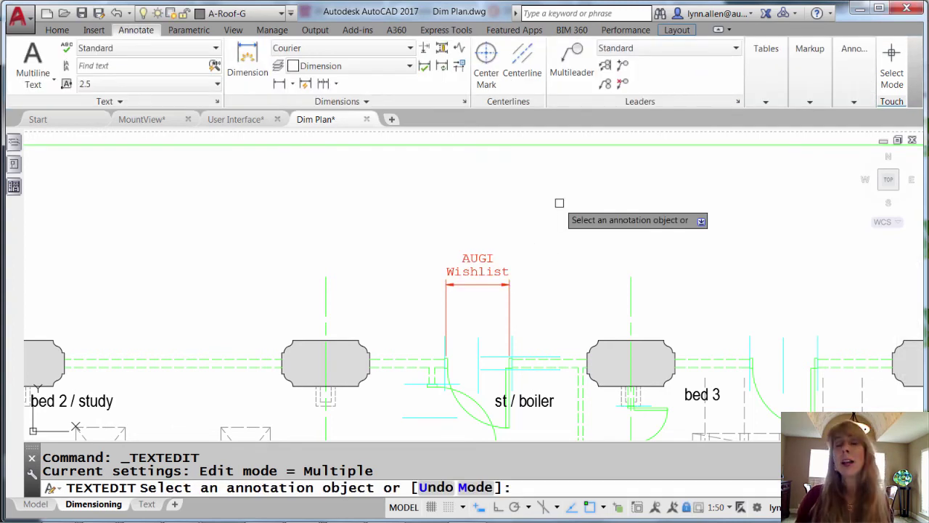